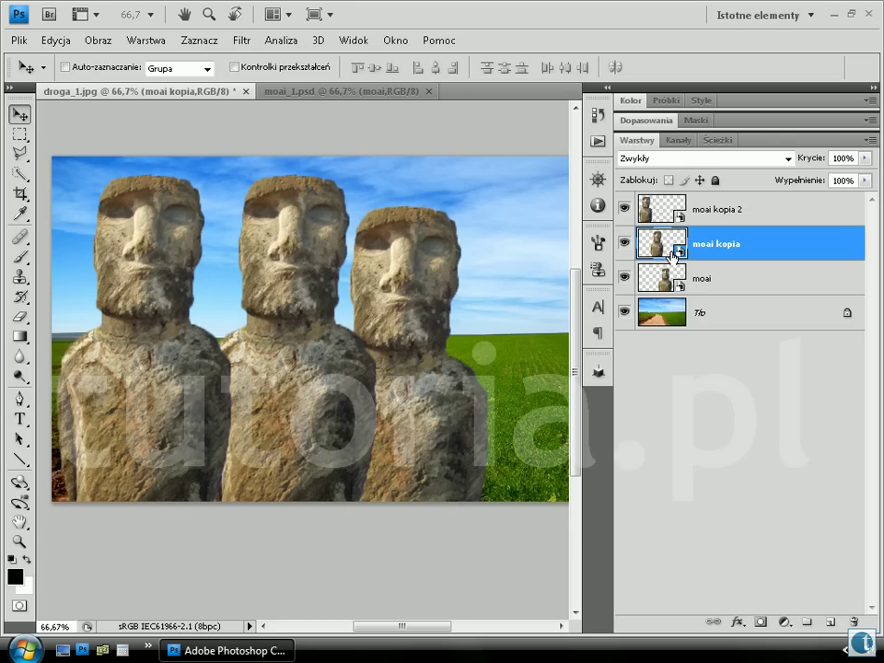
- Delete the 'moai kopia' layer and enable Auto-Select for the Move tool
left_click_drag(737, 245, 854, 622)
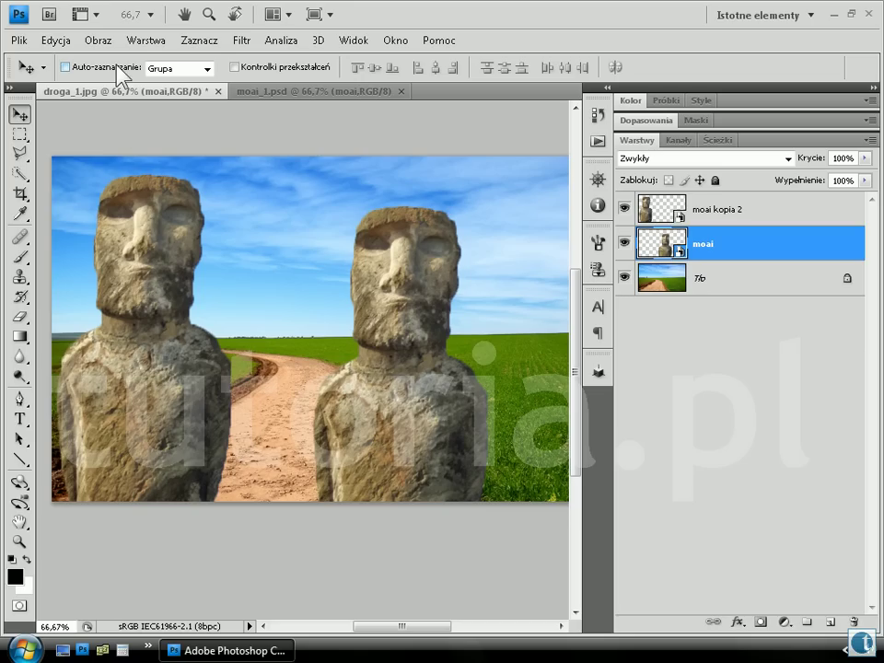
left_click(64, 68)
- Rasterize the 'moai kopia 2' smart-object layer into an ordinary pixel layer
left_click(146, 363)
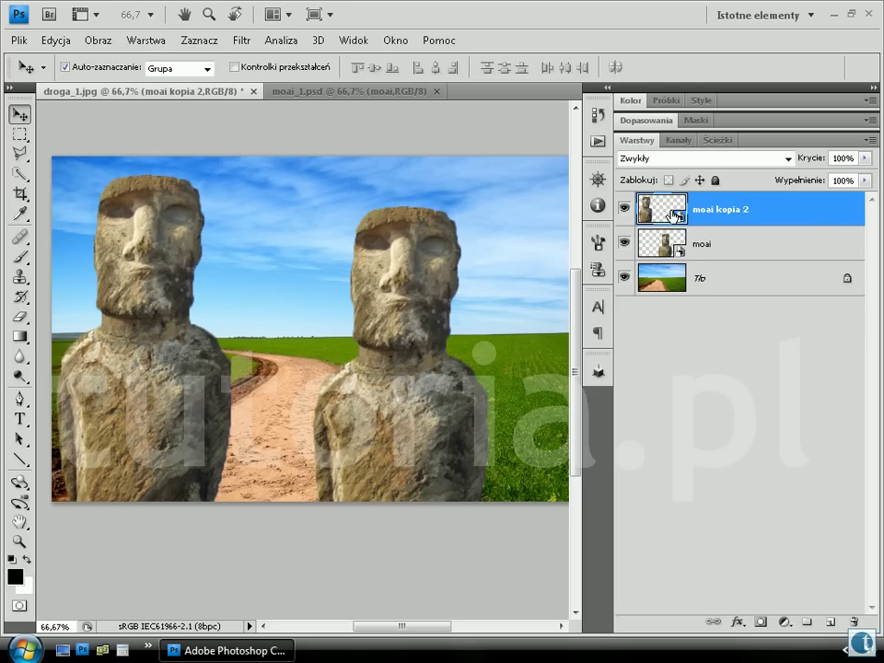
right_click(804, 216)
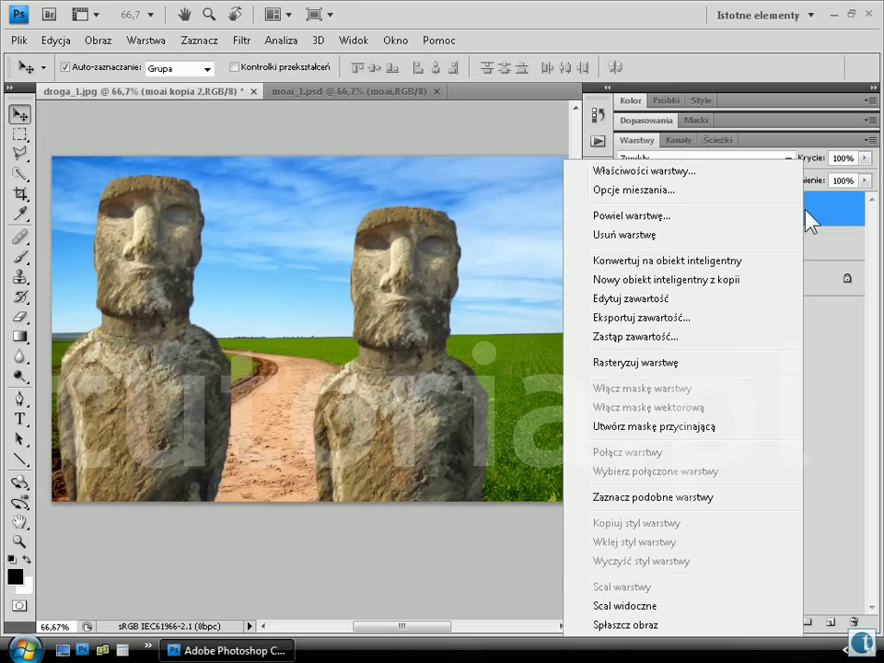
left_click(691, 363)
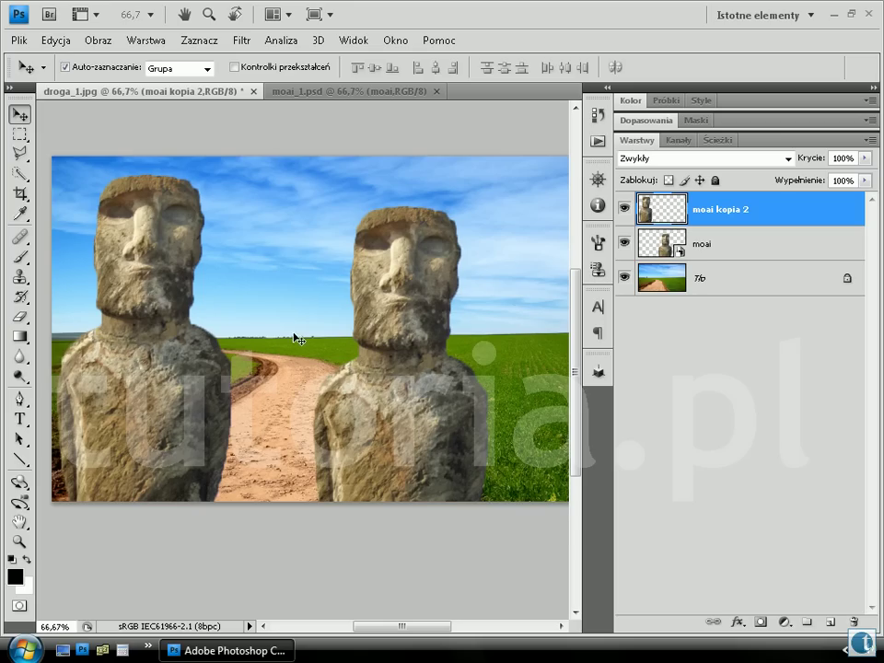
- Scale 'moai kopia 2' down to 12.3% and place it on the horizon beside the tree
left_click(59, 41)
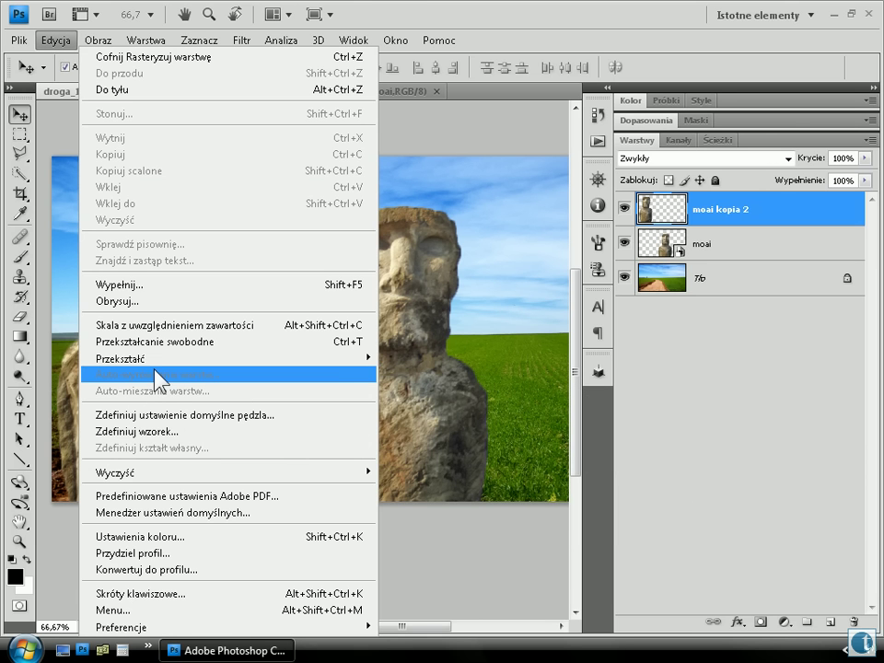
mouse_move(120, 358)
left_click(406, 382)
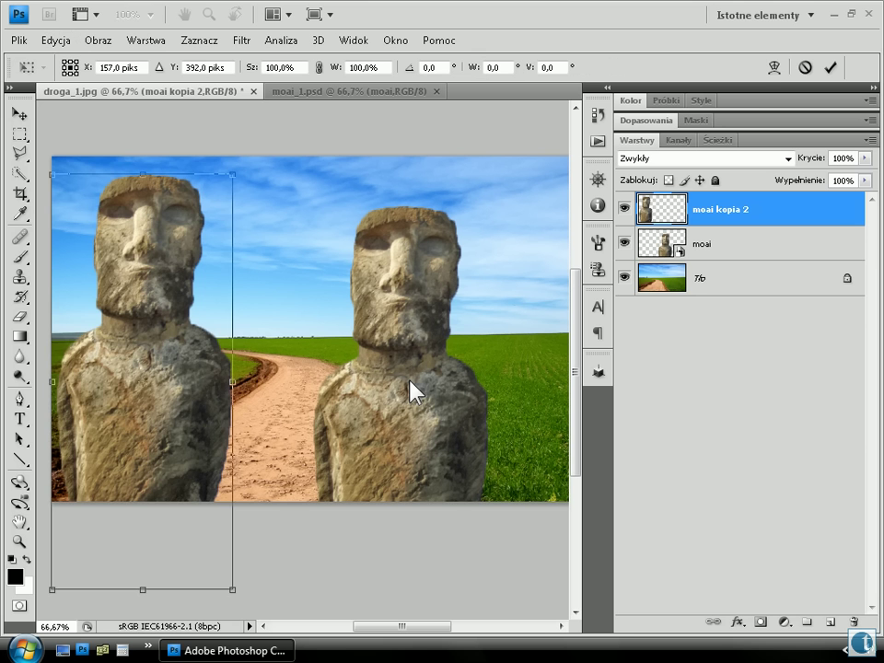
mouse_move(233, 588)
left_mouse_down()
mouse_move(236, 511)
mouse_move(245, 556)
mouse_move(232, 443)
mouse_move(135, 371)
mouse_move(119, 316)
left_mouse_up()
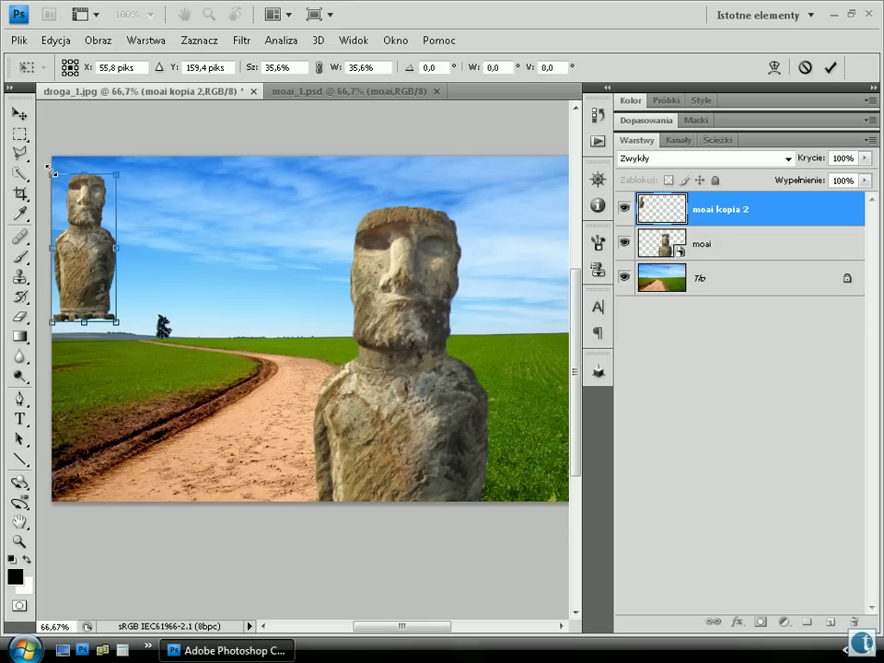
left_click_drag(55, 174, 82, 270)
left_click_drag(111, 310, 125, 345)
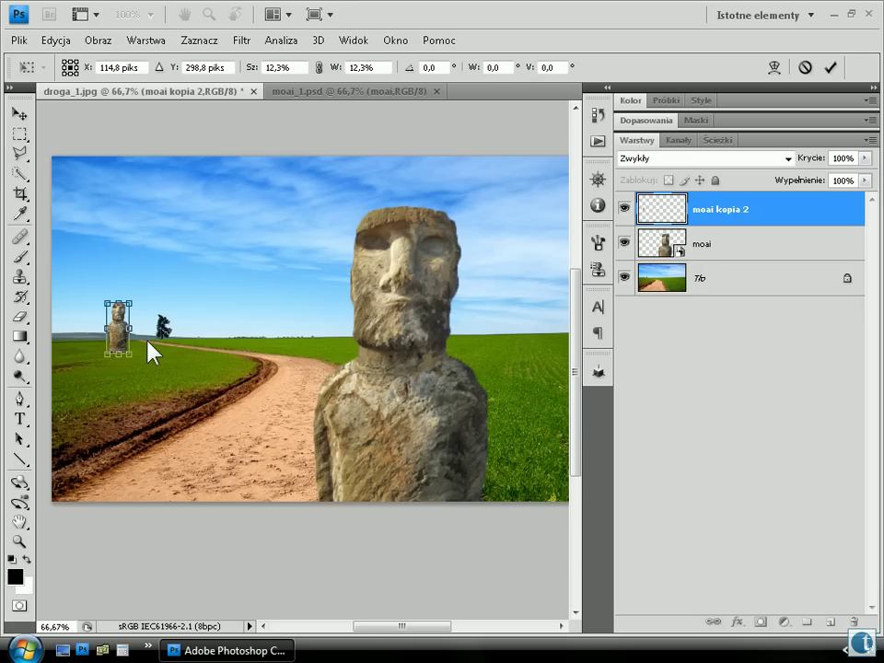
key("Return")
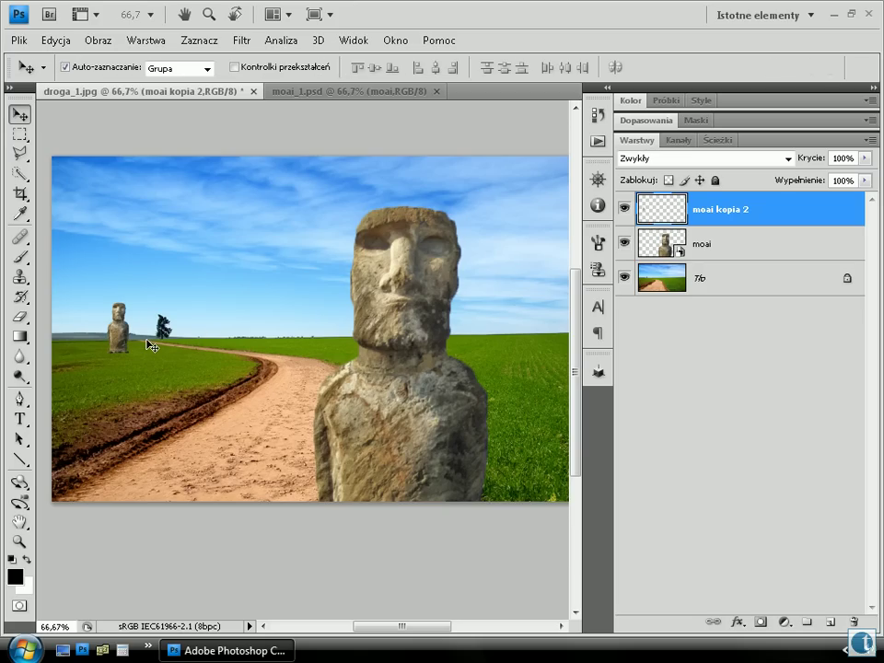
- Shrink the 'moai' smart object to about 12.6% and move it onto the right field's horizon
left_click(398, 326)
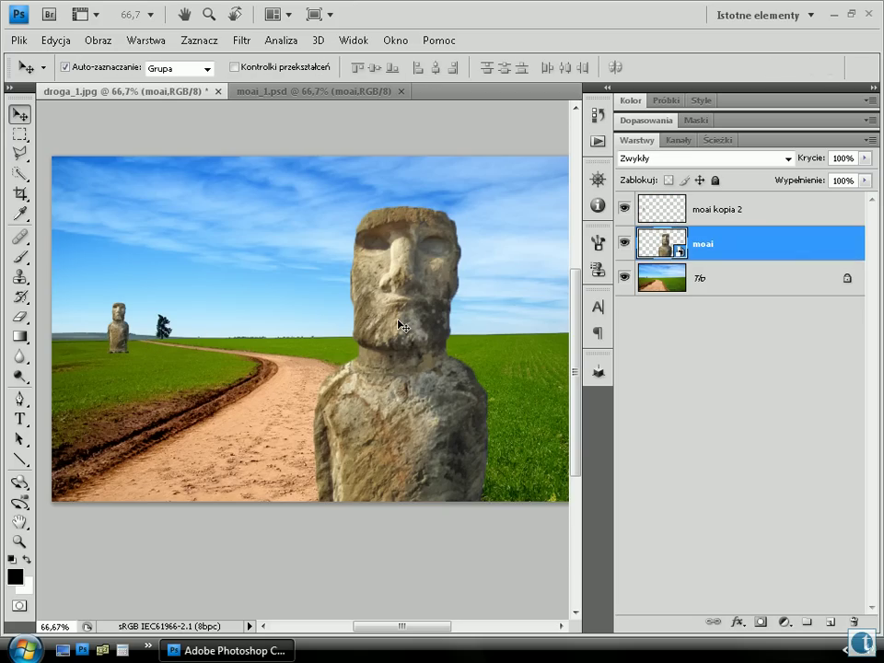
left_click(54, 40)
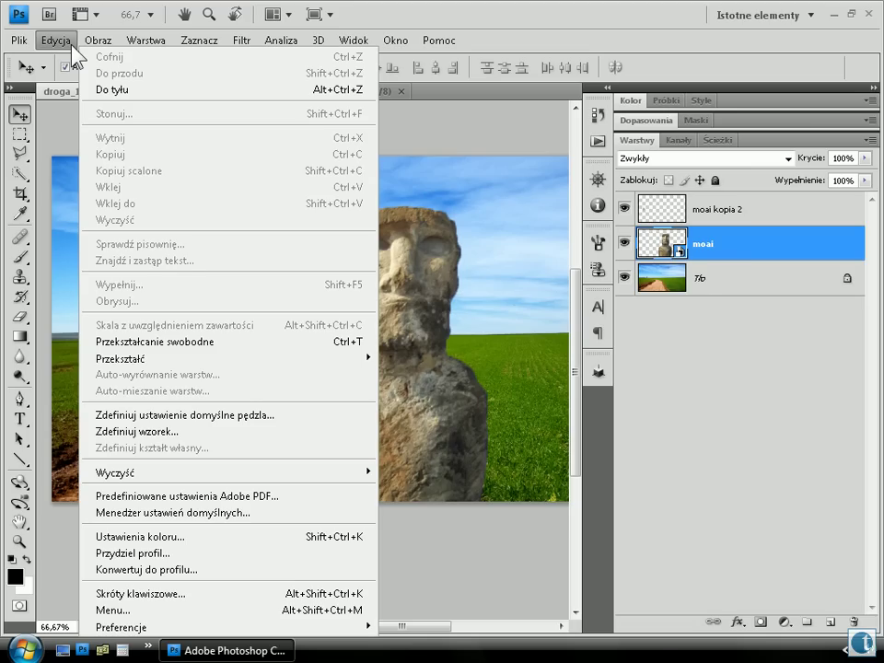
left_click(197, 359)
left_click(406, 381)
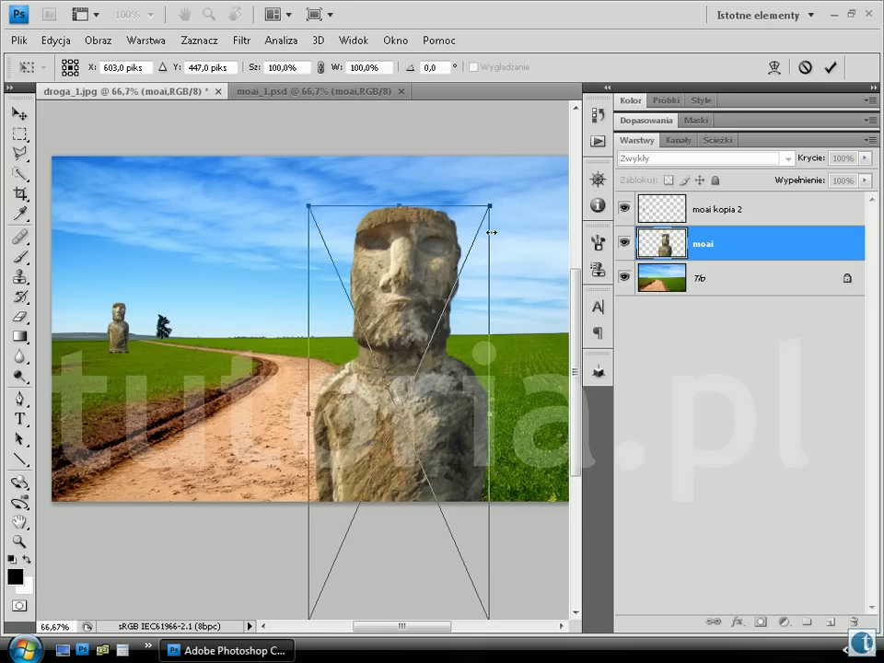
mouse_move(493, 201)
left_mouse_down()
mouse_move(465, 286)
mouse_move(379, 456)
mouse_move(335, 262)
mouse_move(197, 227)
left_mouse_up()
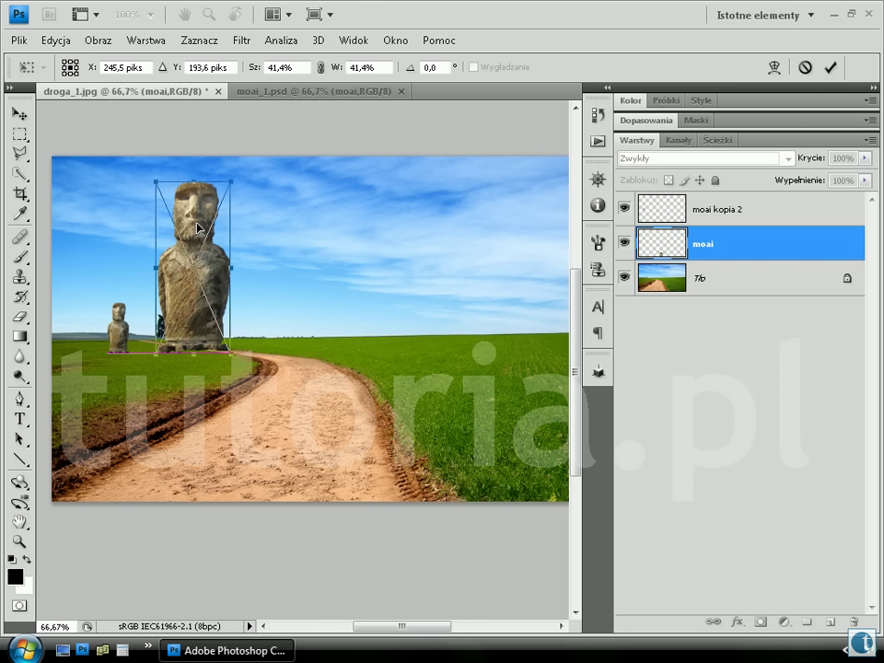
mouse_move(231, 182)
left_mouse_down()
mouse_move(188, 252)
mouse_move(176, 300)
mouse_move(188, 301)
left_mouse_up()
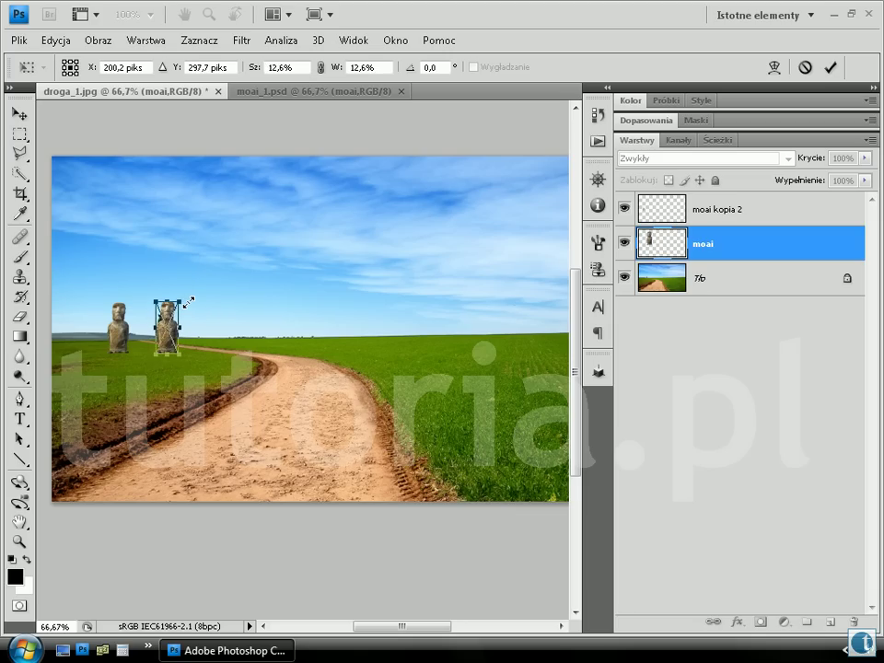
key("Return")
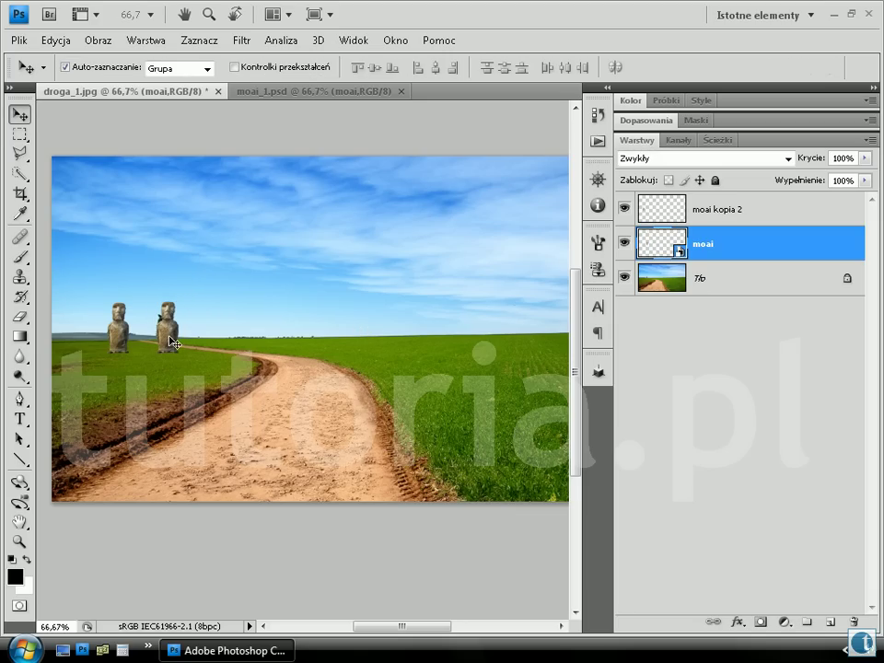
left_click_drag(171, 343, 451, 348)
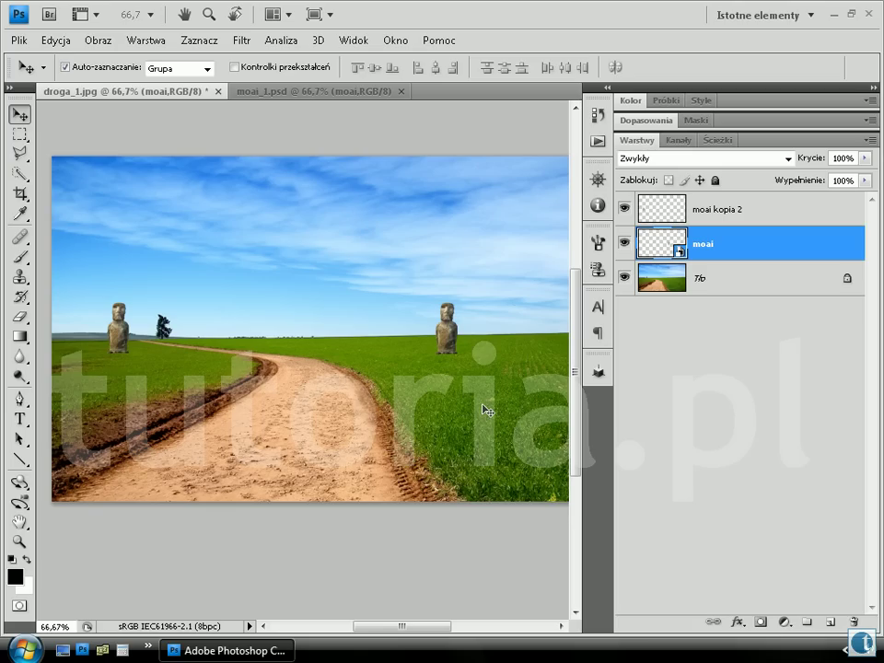
left_click(120, 333)
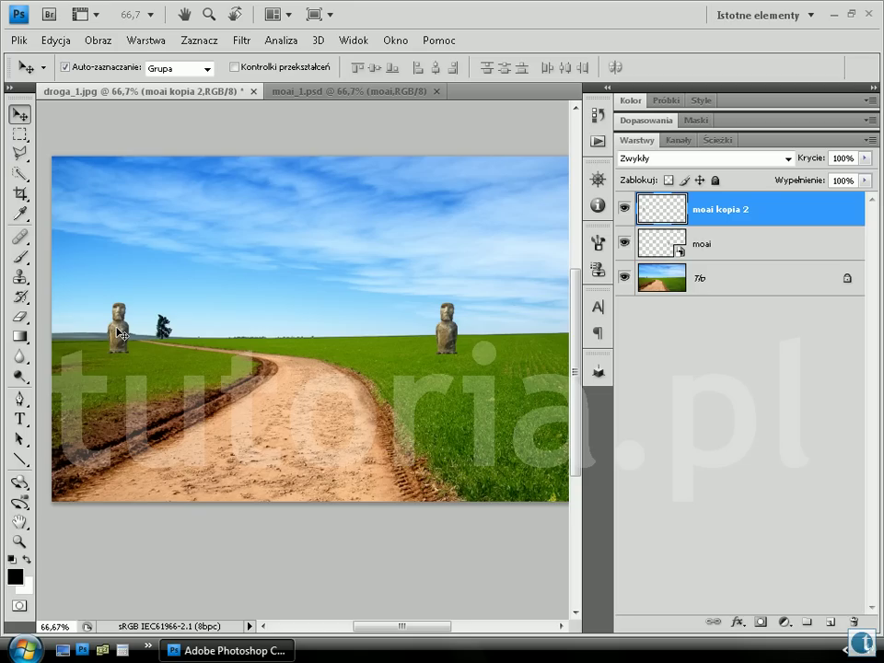
- Enlarge the rasterized 'moai kopia 2' to 686%, filling the left side blurry and pixelated
left_click(55, 41)
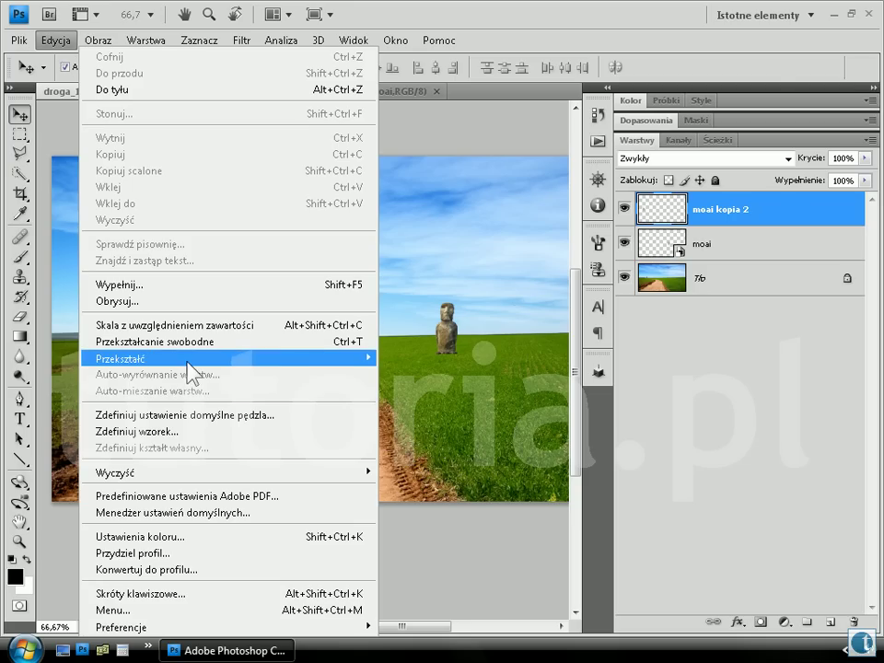
mouse_move(230, 359)
left_click(407, 382)
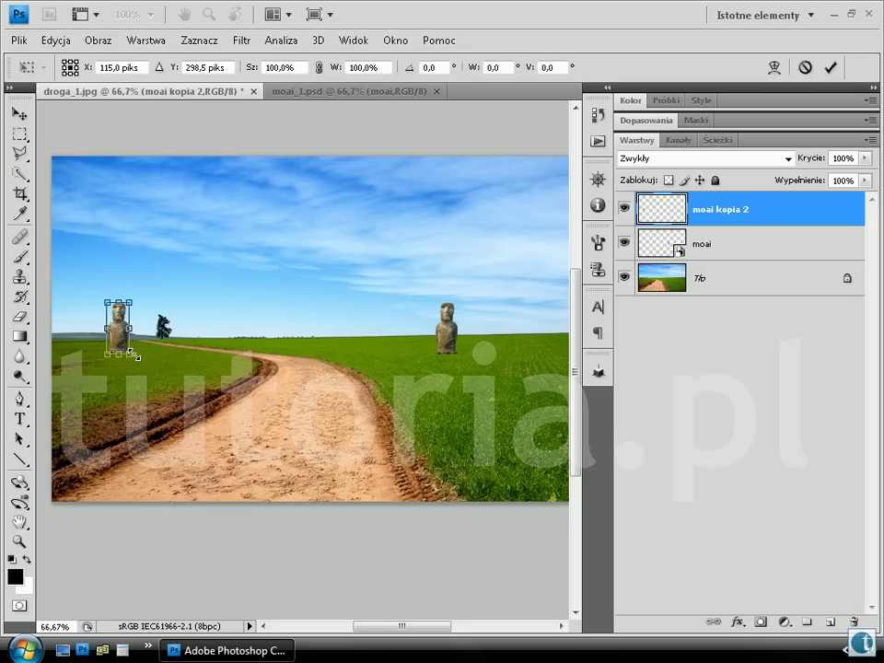
left_click_drag(134, 354, 171, 453)
left_click_drag(171, 299, 254, 234)
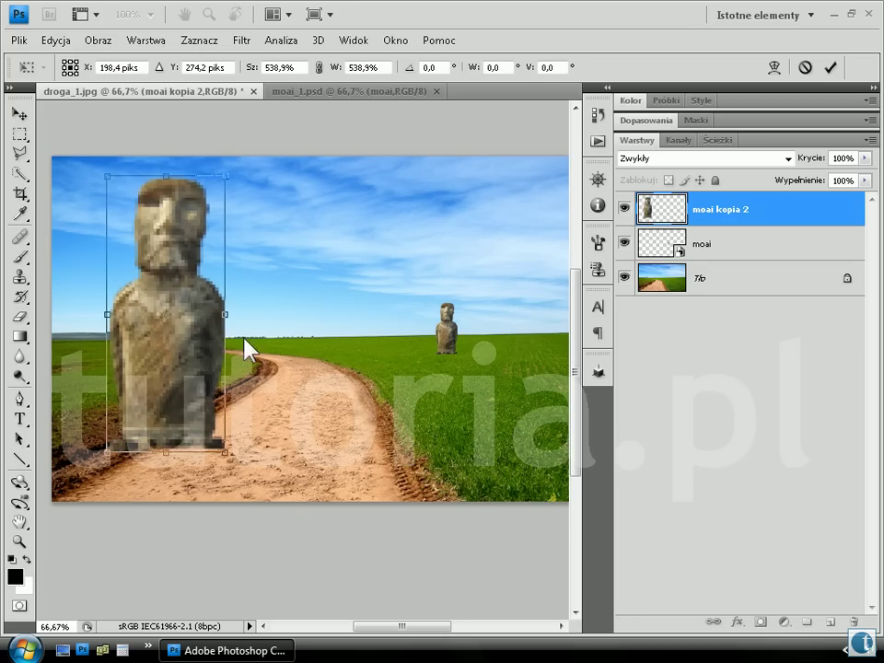
left_click_drag(209, 453, 248, 505)
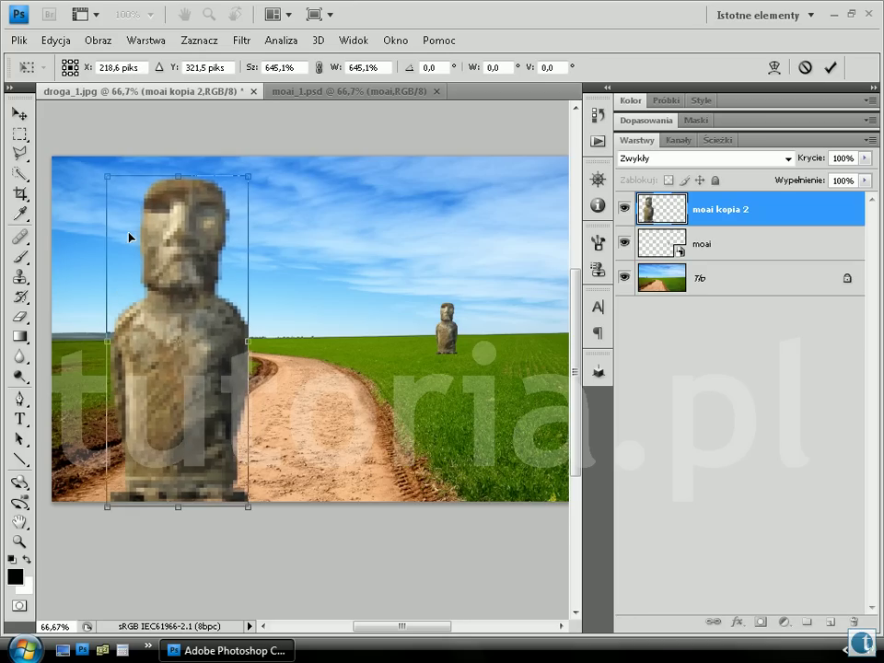
left_click_drag(106, 178, 99, 161)
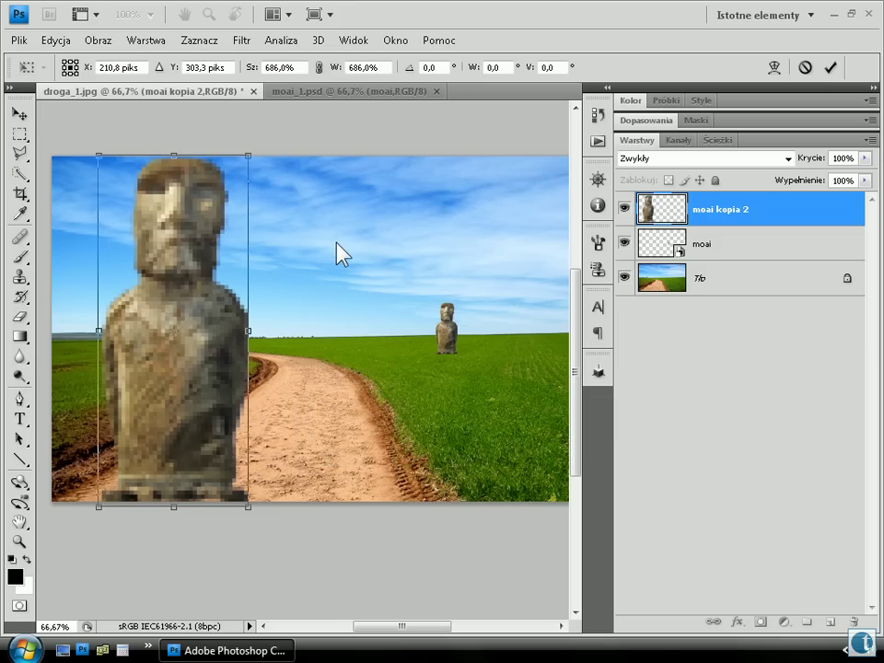
key("Return")
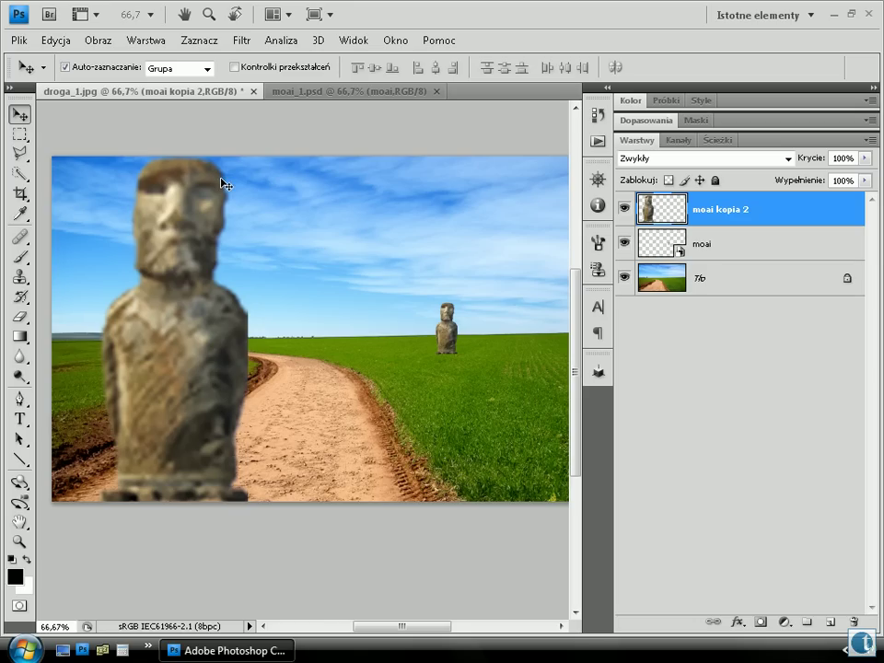
- Enlarge the 'moai' smart object to about 84.6% so it stands large and sharp at right
left_click(661, 246)
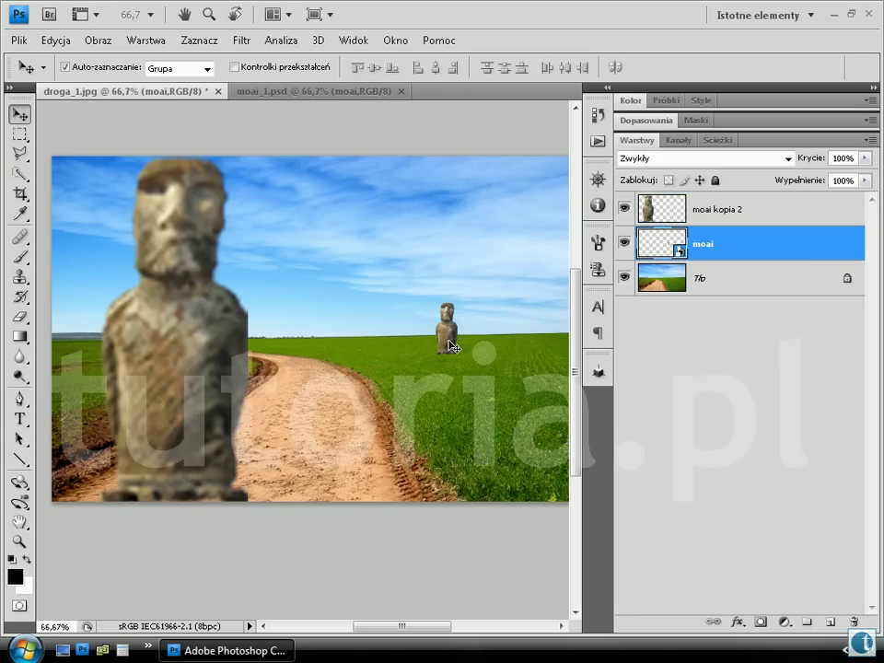
key("ctrl+t")
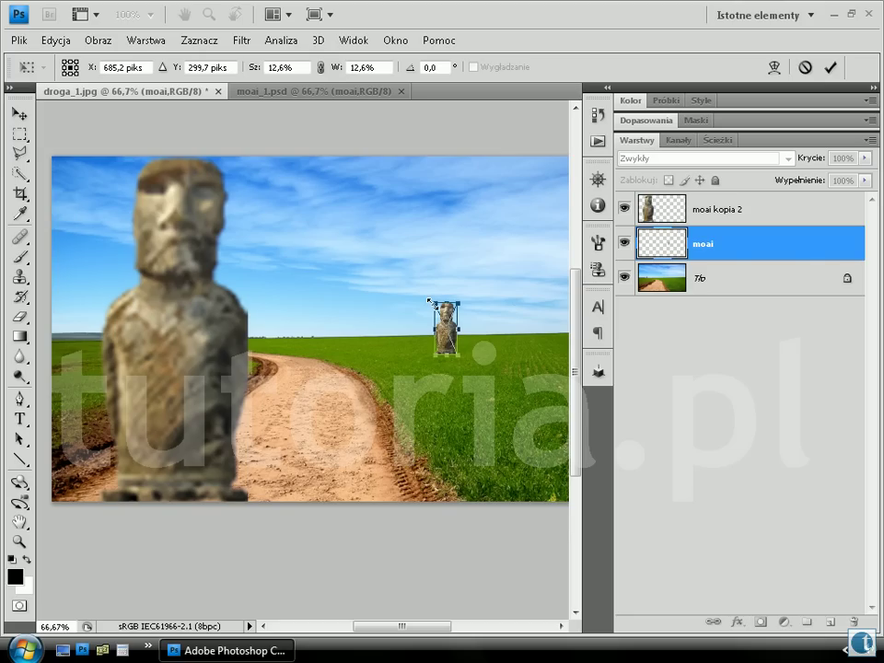
left_click_drag(429, 299, 383, 186)
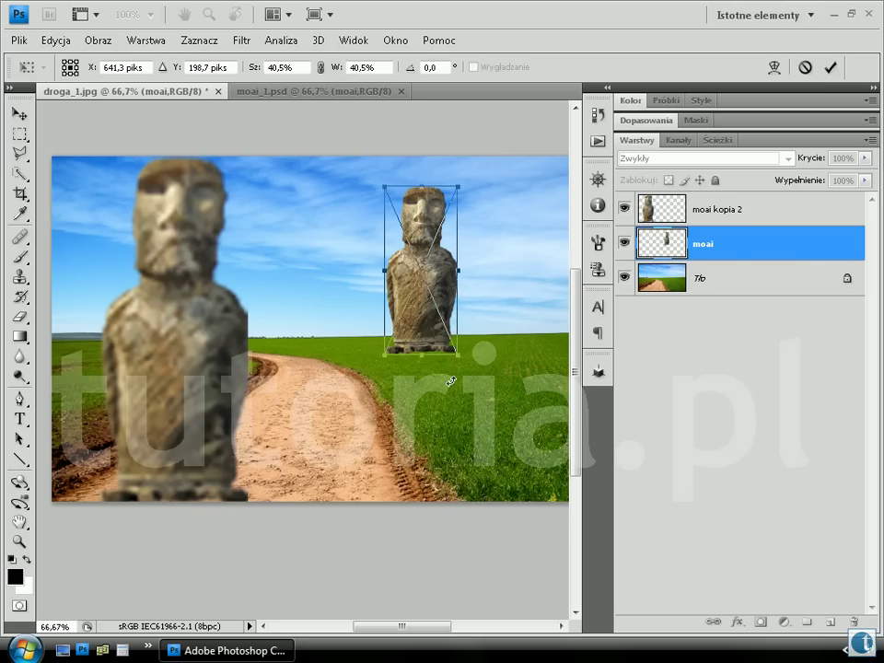
left_click_drag(459, 353, 525, 506)
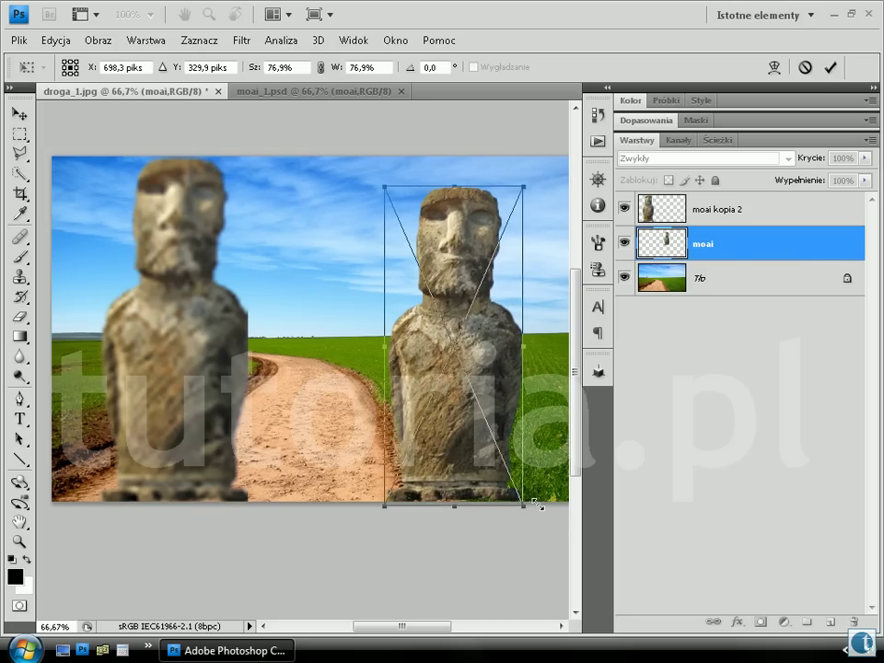
left_click_drag(385, 187, 371, 157)
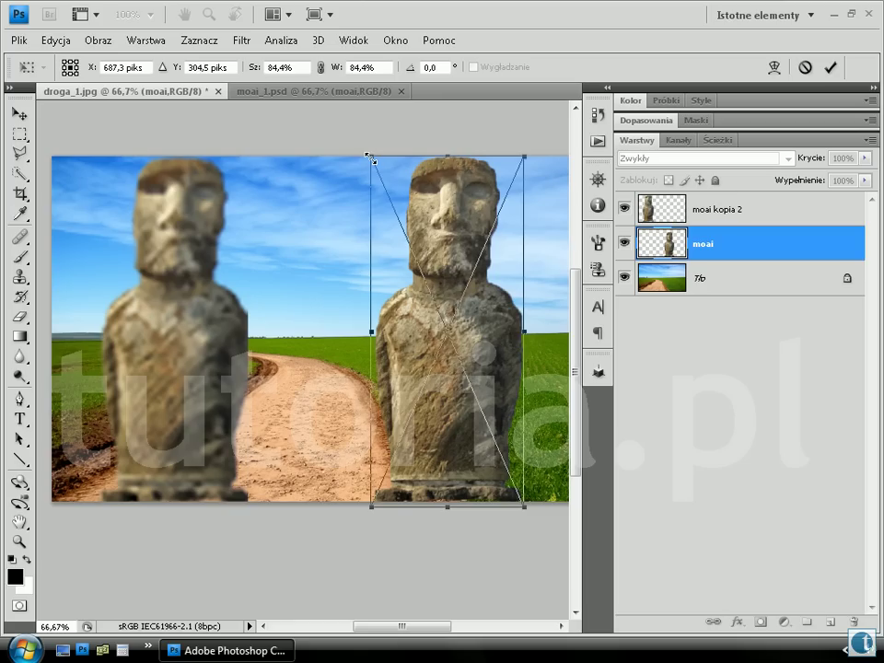
key("Return")
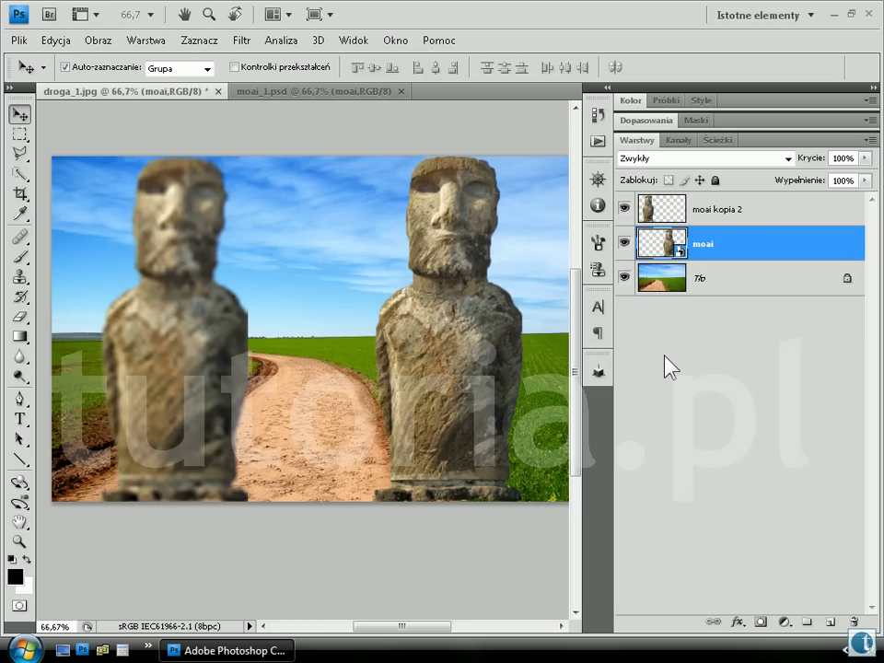
- Squash the right moai vertically into a thin strip
key("ctrl+t")
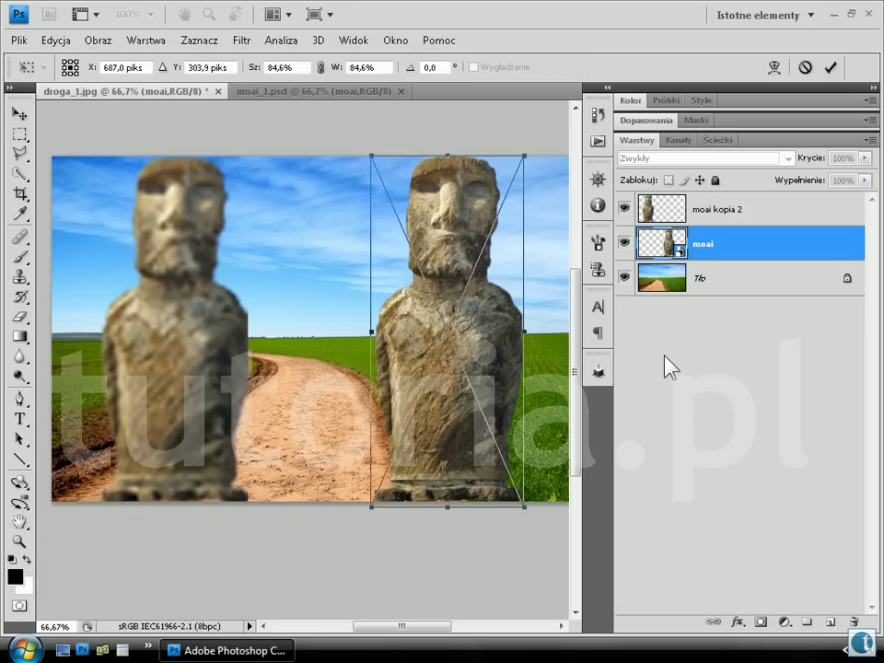
left_click_drag(447, 506, 470, 175)
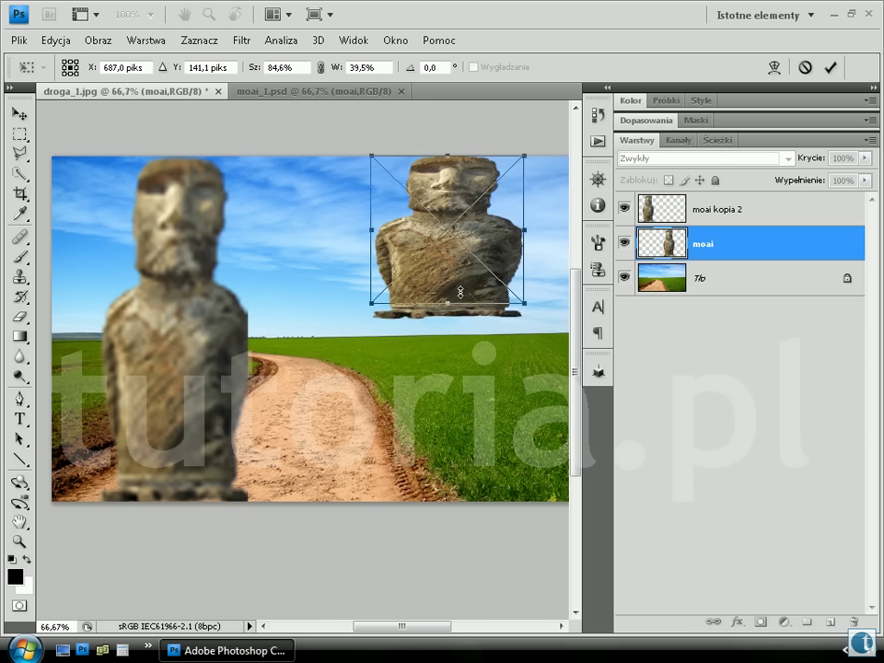
key("Return")
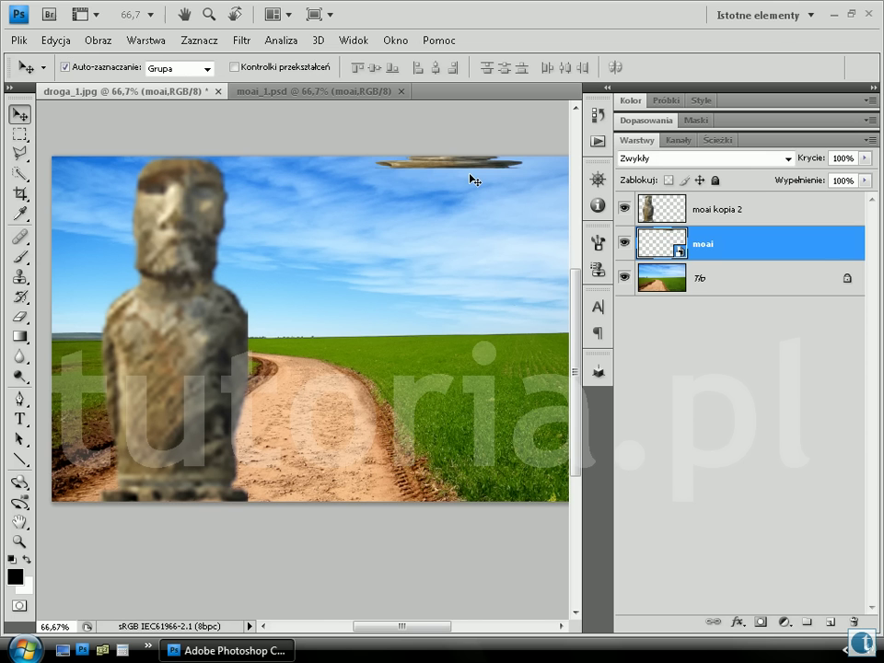
- Stretch the strip back to 79% height at 84.6% width, keeping the moai crisp
key("ctrl+t")
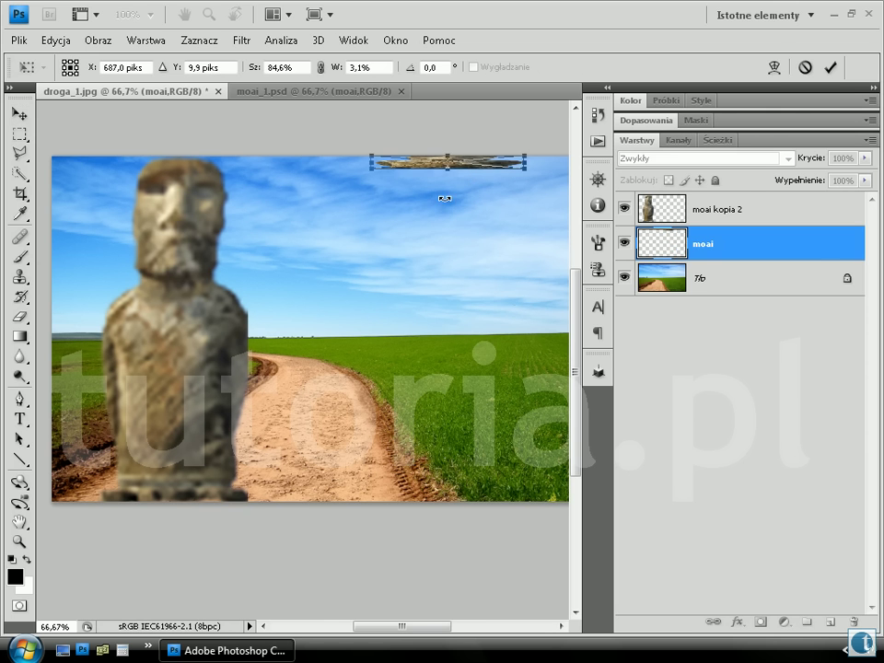
left_click_drag(451, 173, 458, 482)
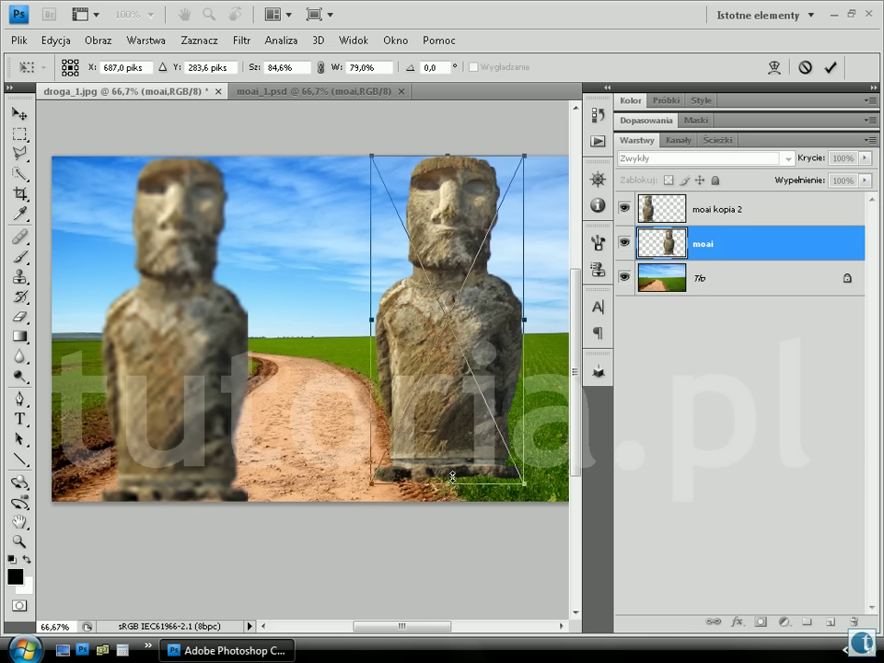
key("Return")
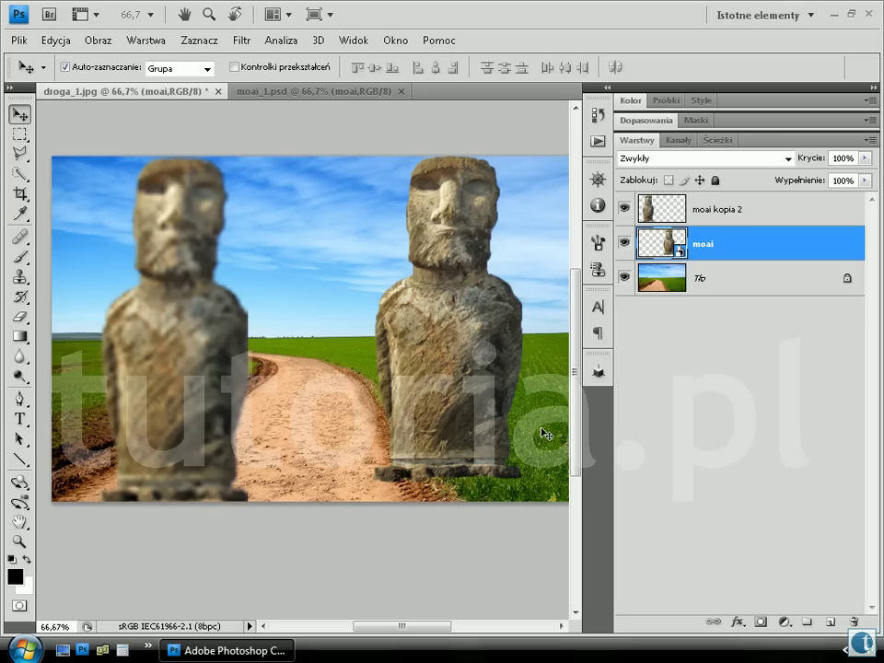